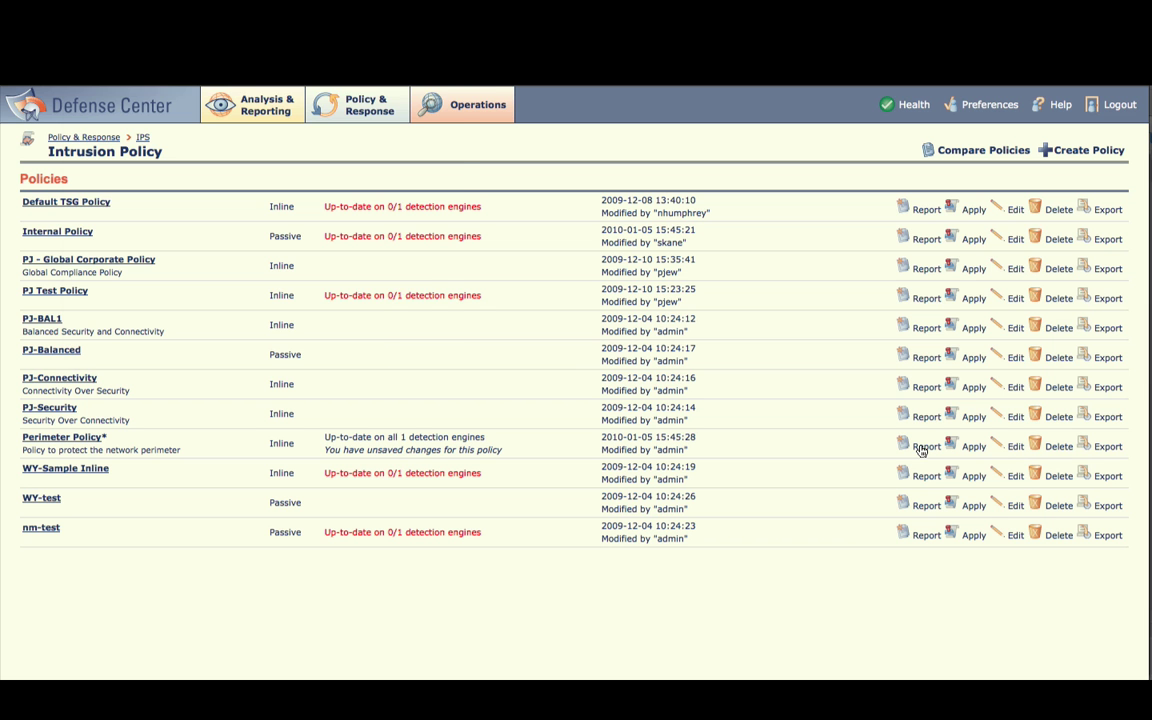
Generate the report for Perimeter Policy, open it in Adobe Reader, and go to its title page
left_click(922, 451)
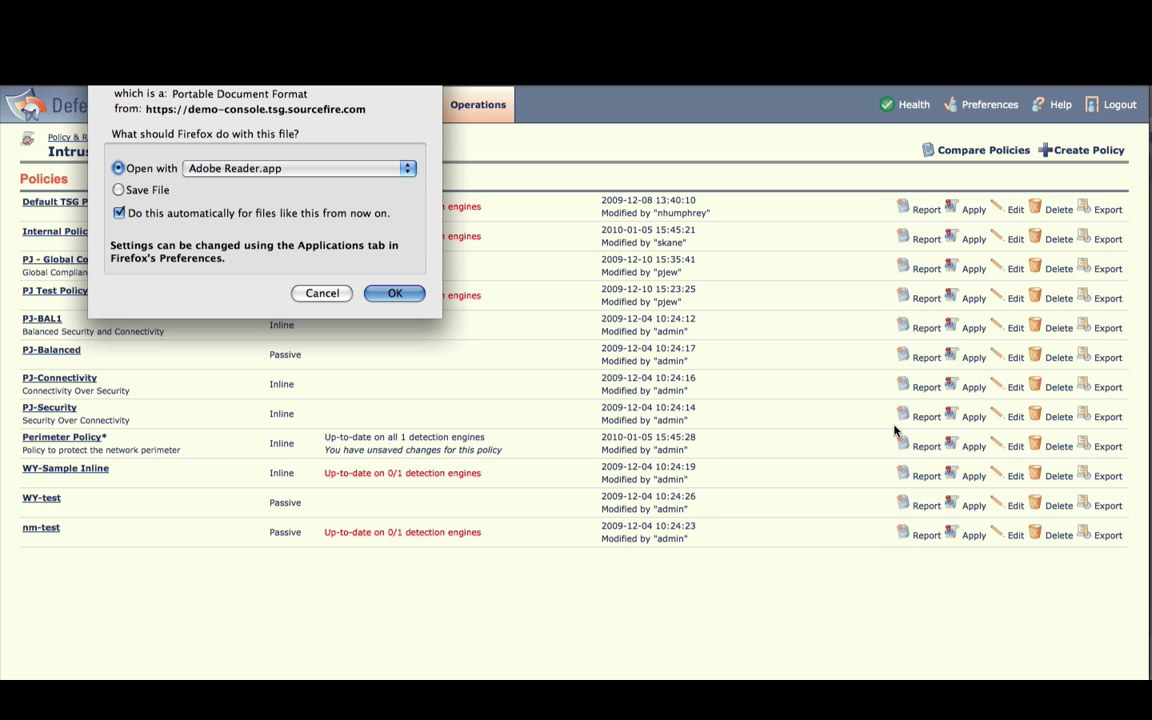
left_click(395, 293)
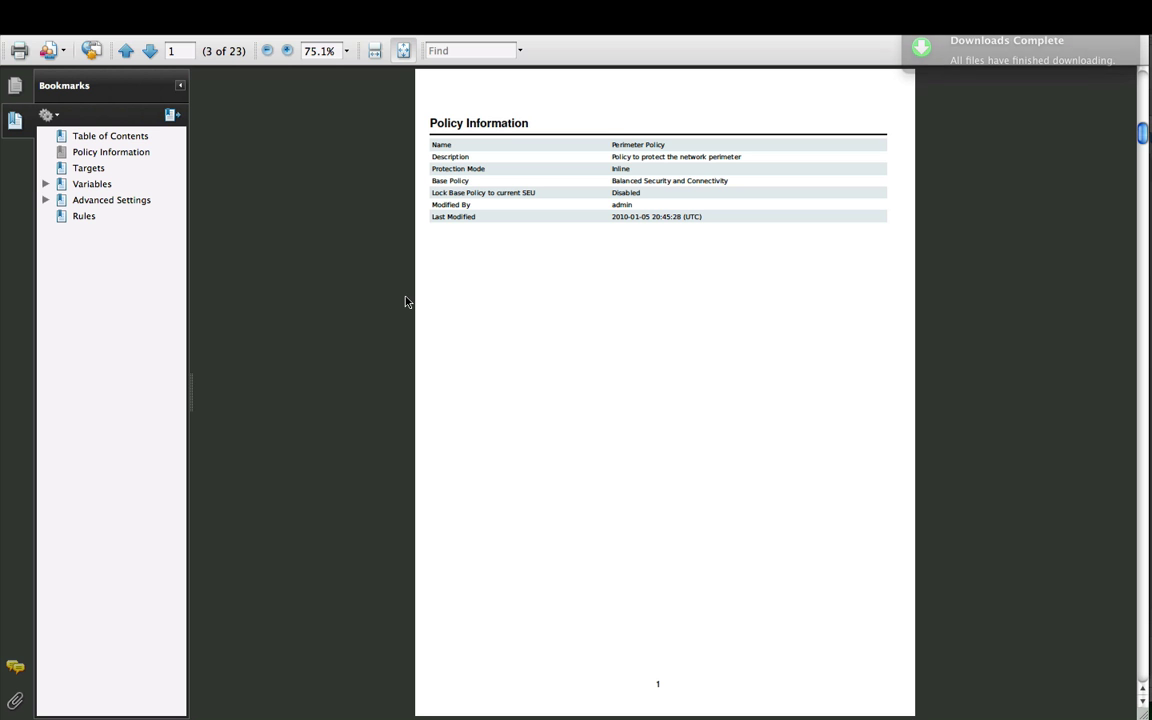
left_click(1143, 110)
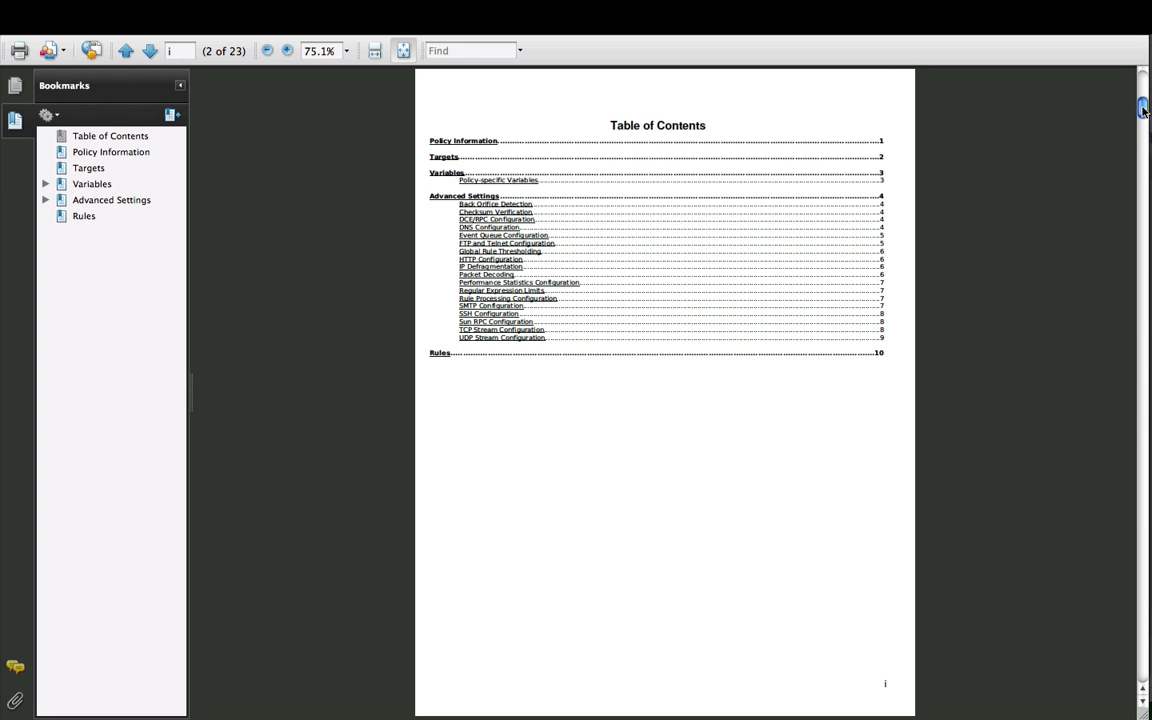
left_click_drag(1143, 110, 1143, 78)
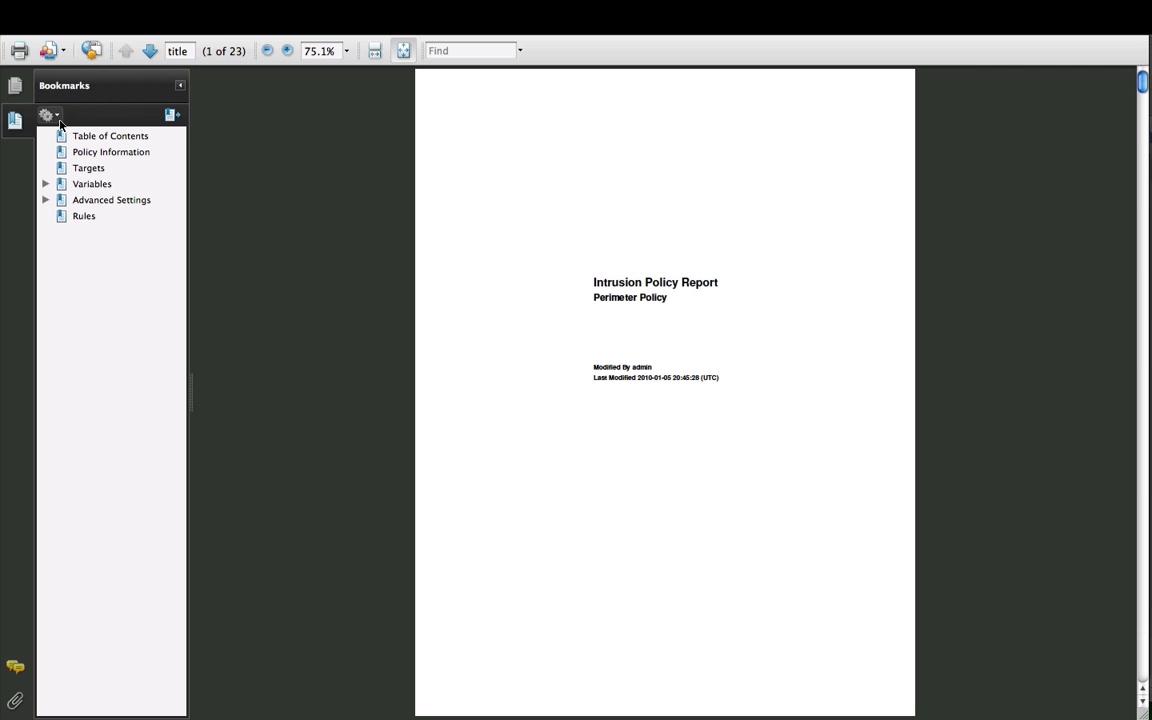
Examine the report's Policy Information, Targets, Rules, Table of Contents and Advanced Settings sections, including the IP Defragmentation entry
left_click(112, 152)
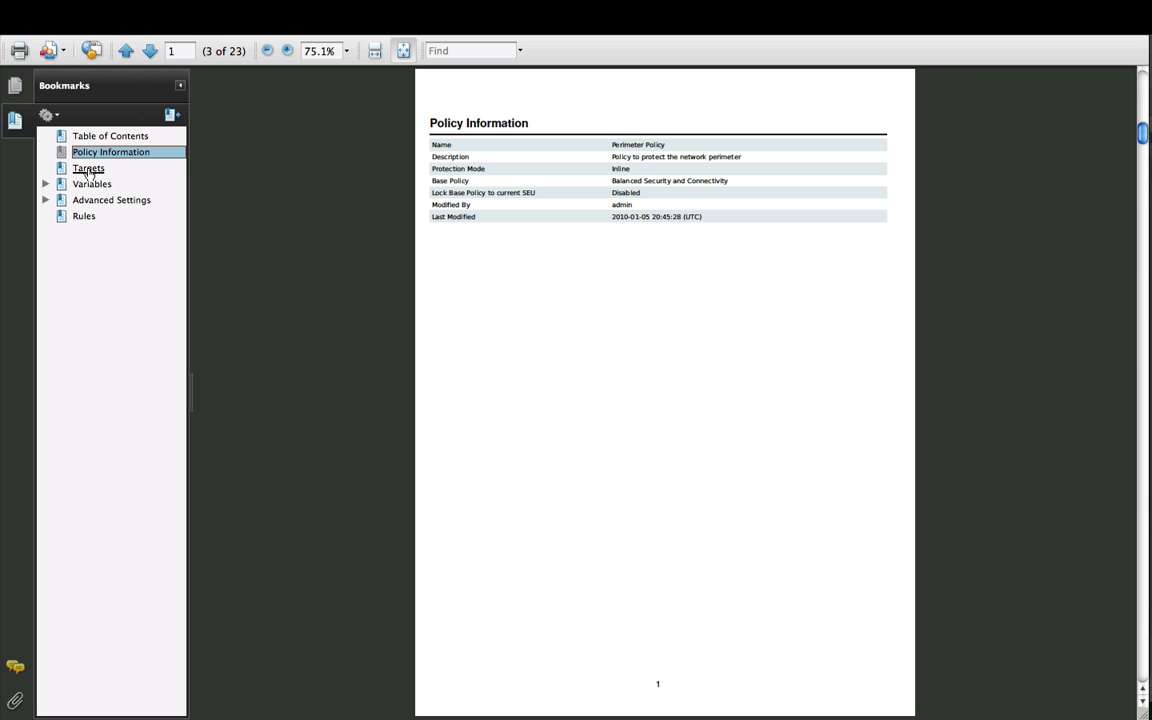
left_click(88, 169)
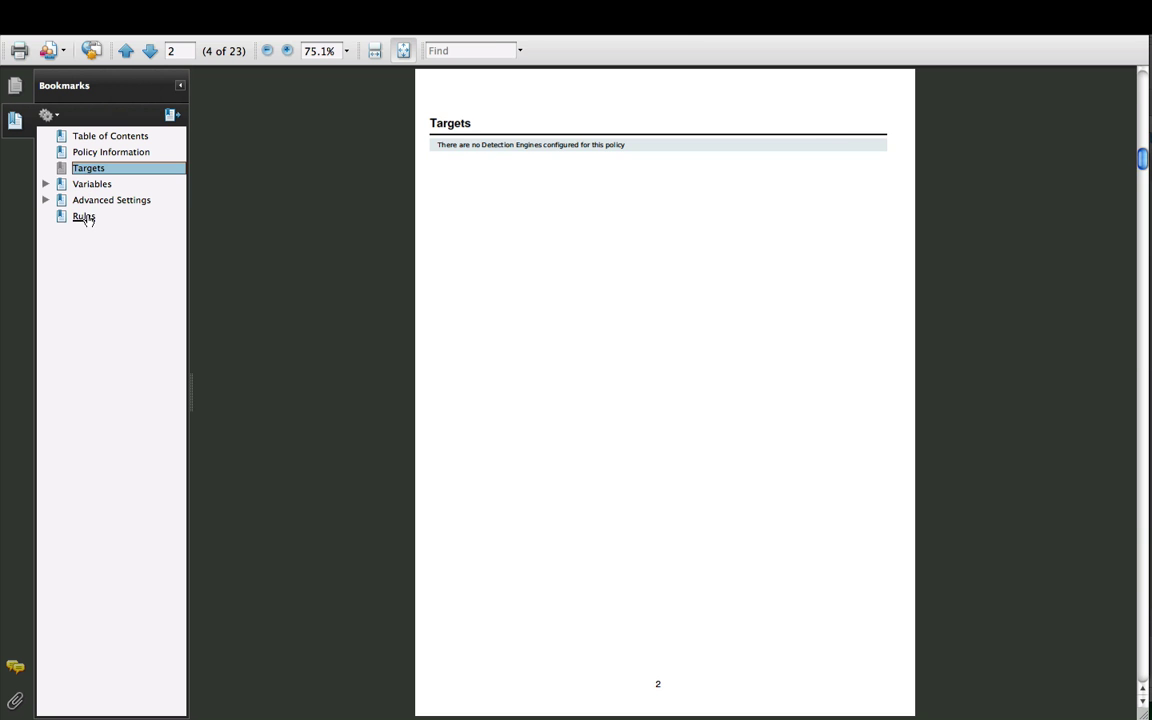
left_click(84, 217)
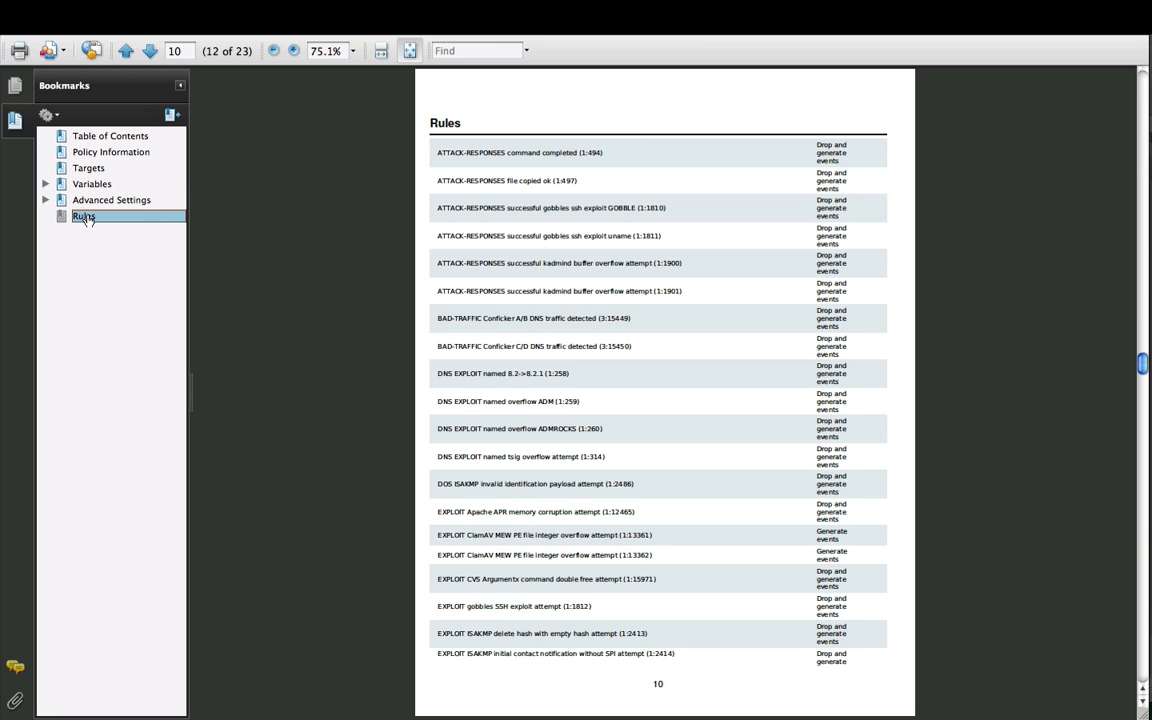
left_click(100, 138)
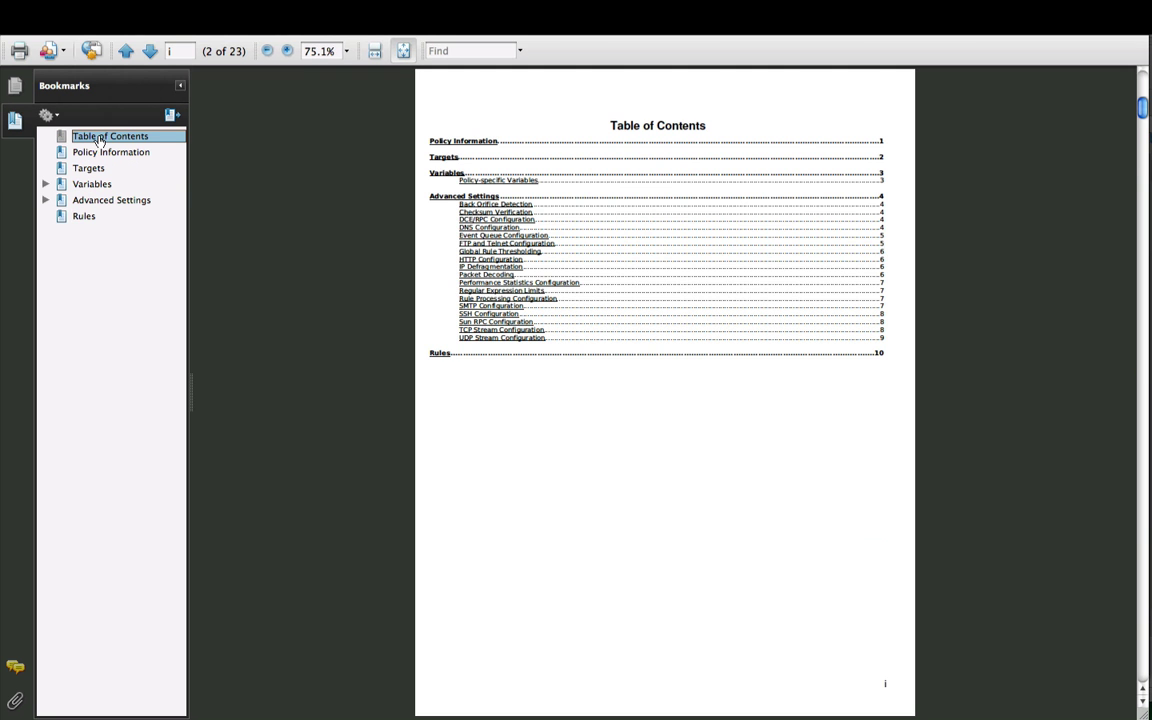
left_click(476, 229)
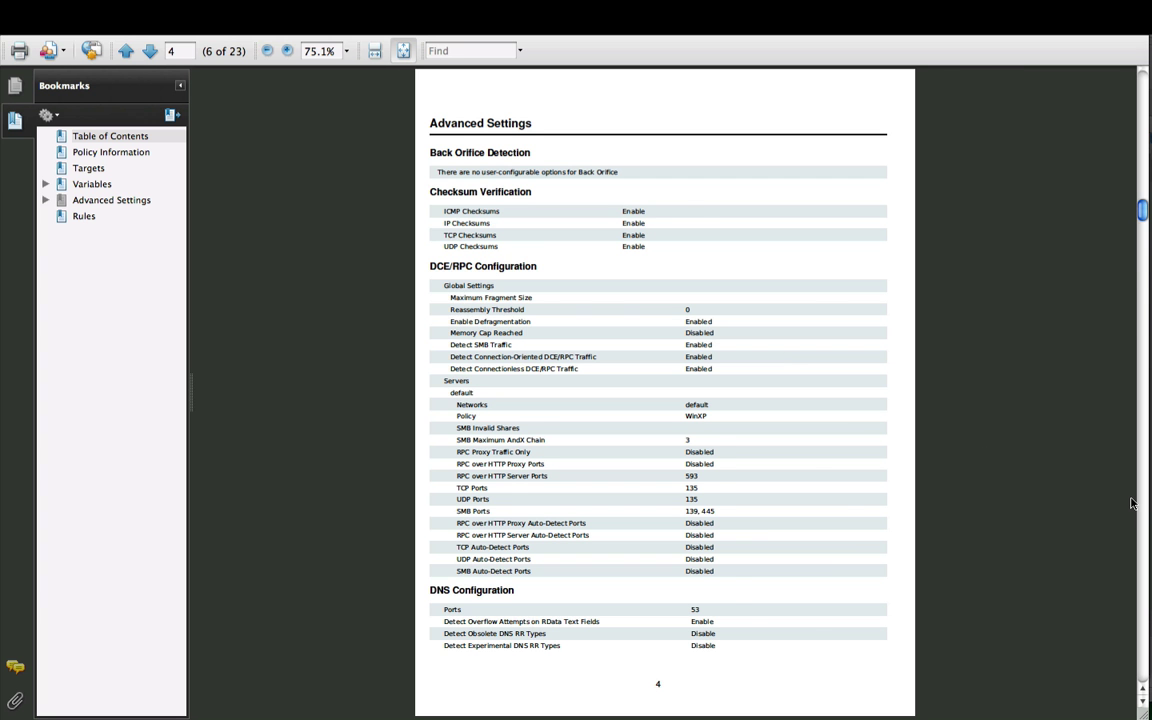
scroll(1141, 505, "down", 3)
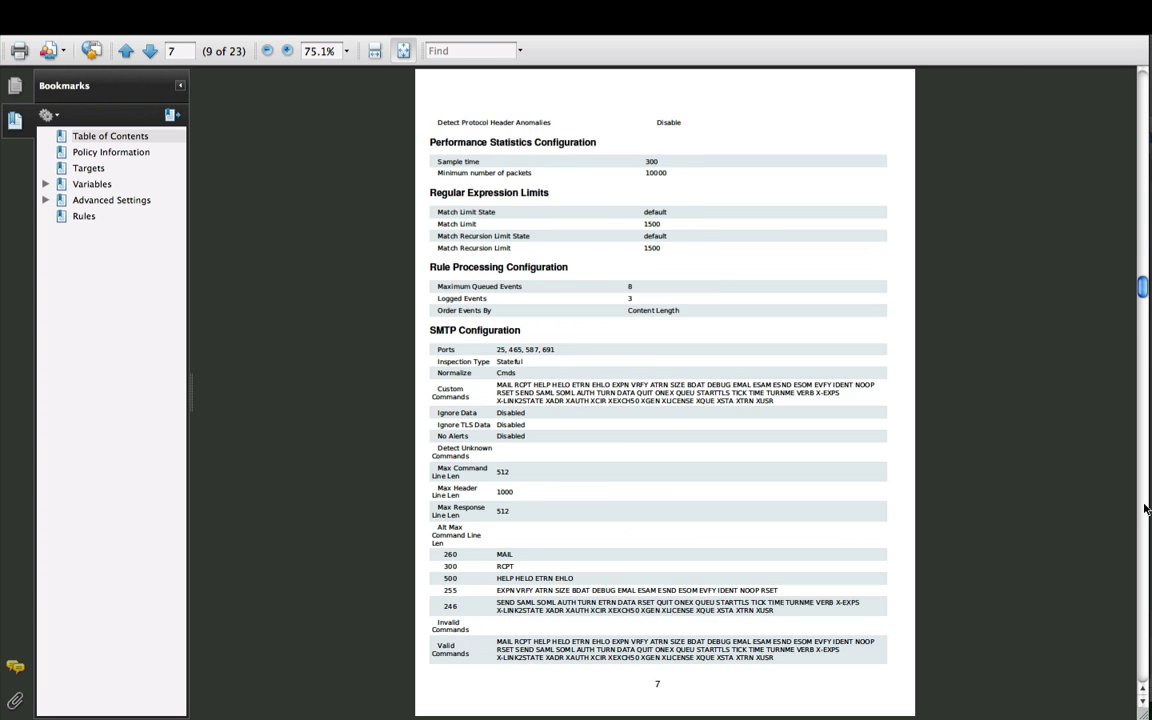
scroll(1144, 509, "down", 3)
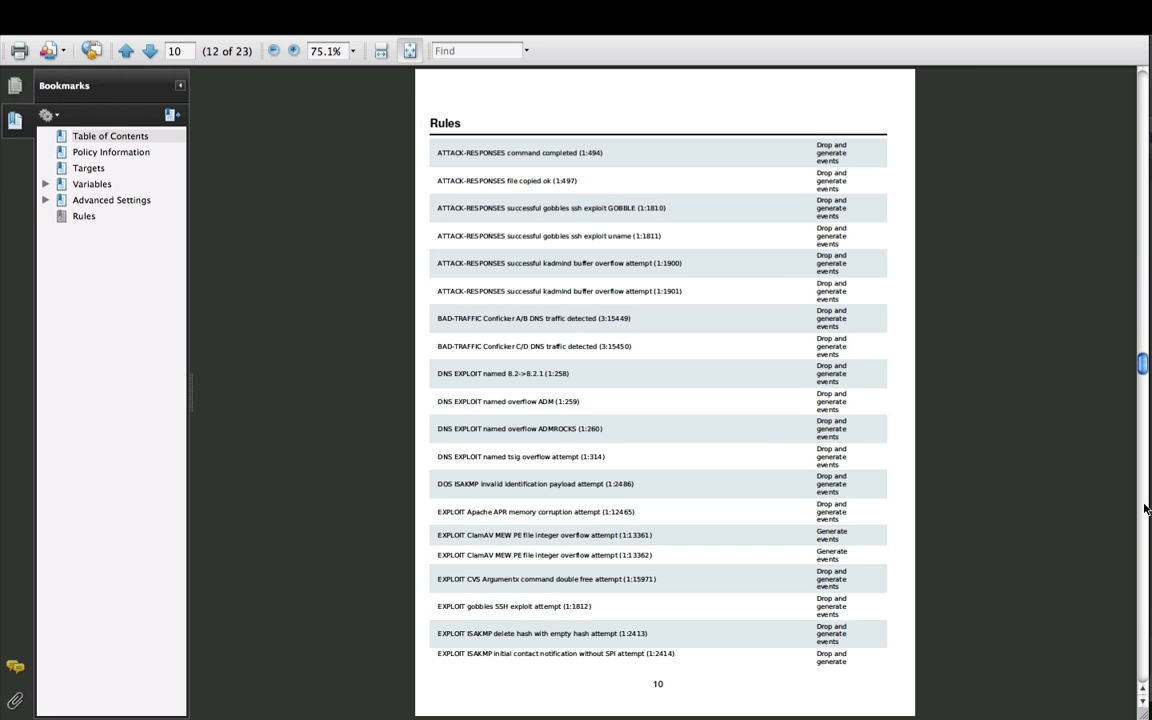
left_click(45, 200)
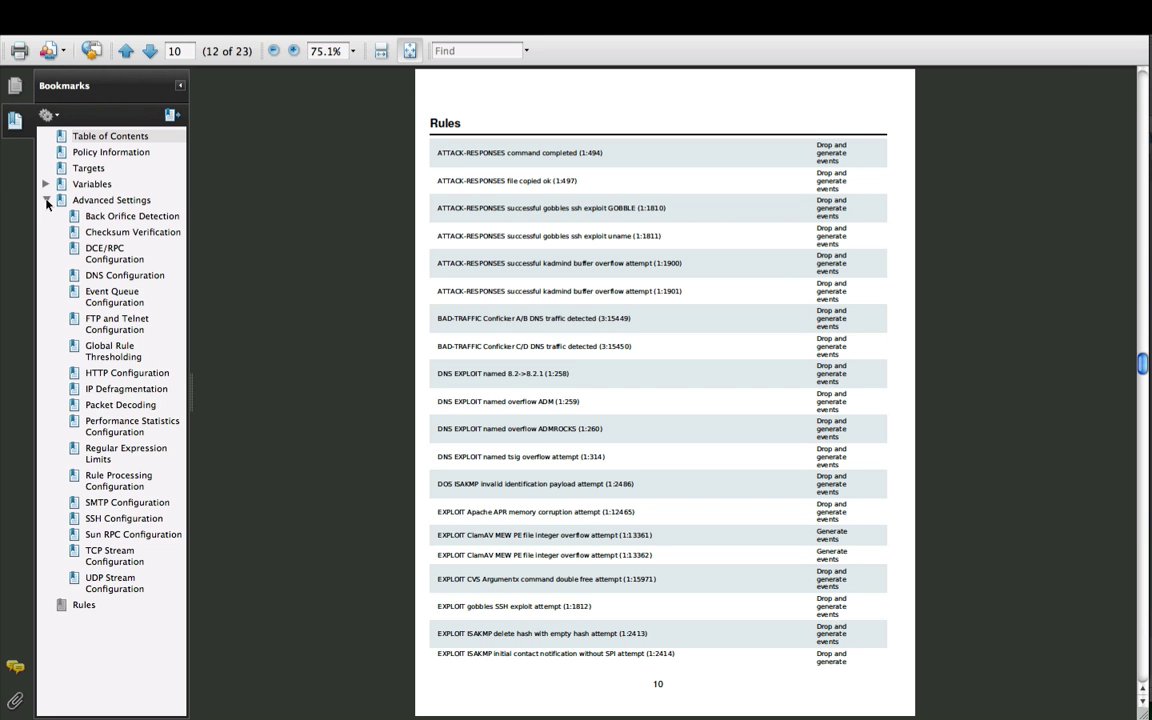
left_click(122, 390)
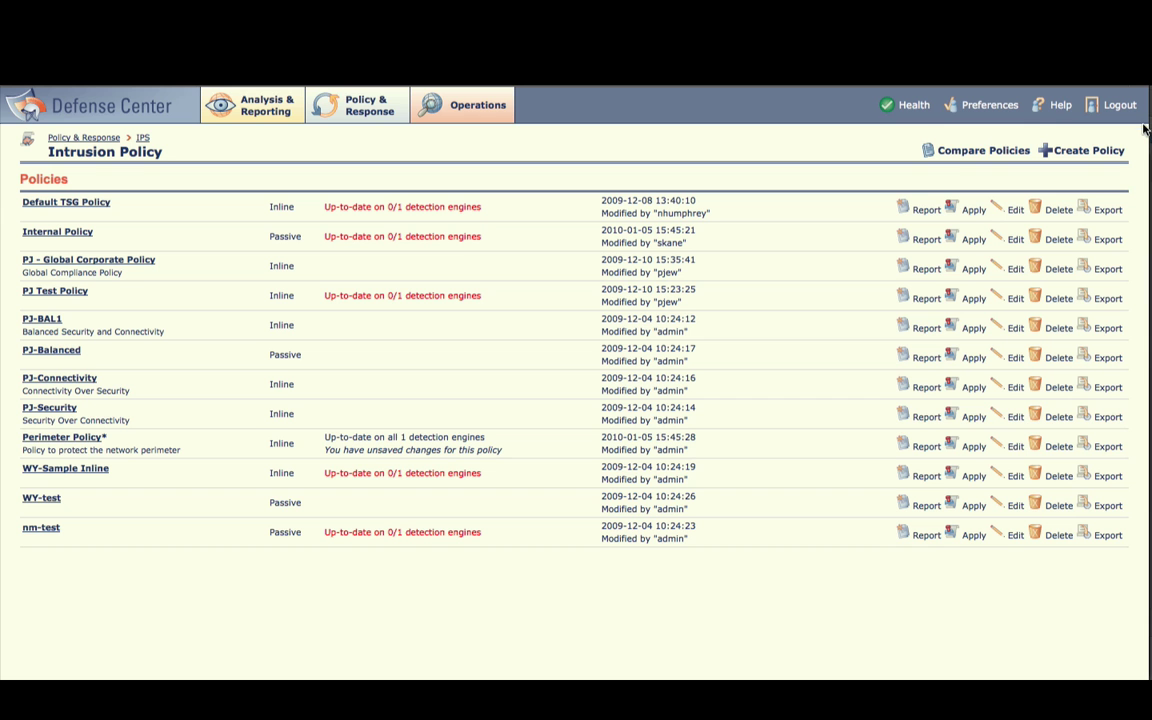
left_click(983, 152)
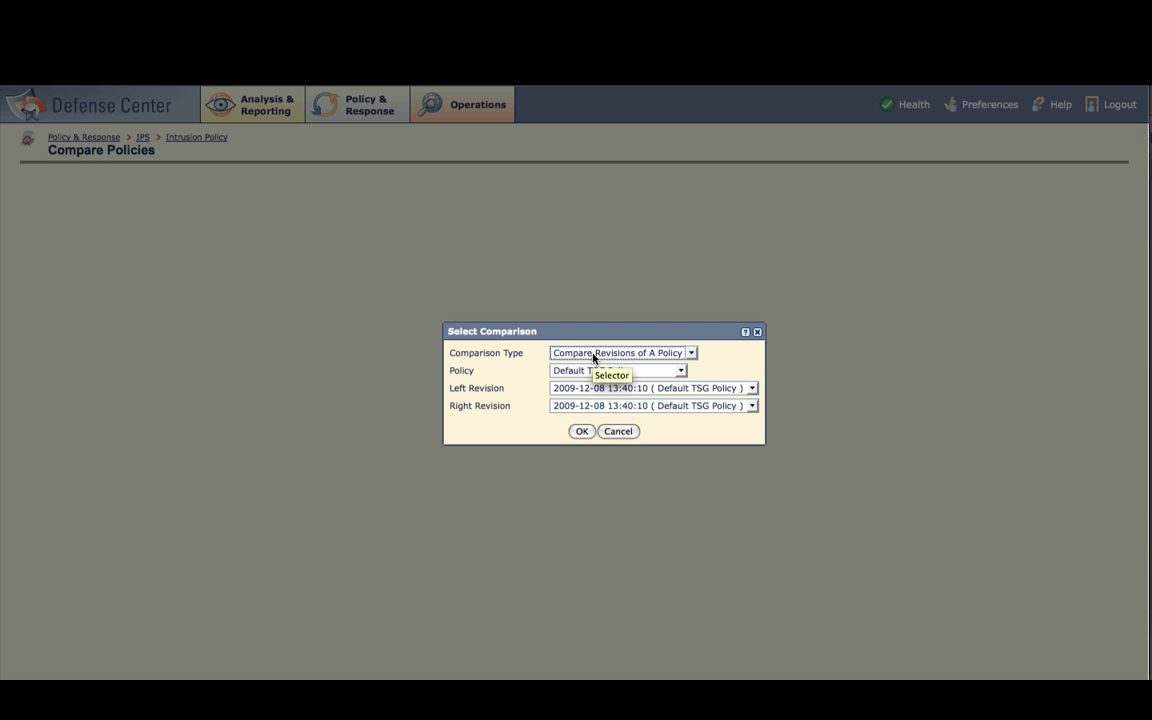
left_click(594, 371)
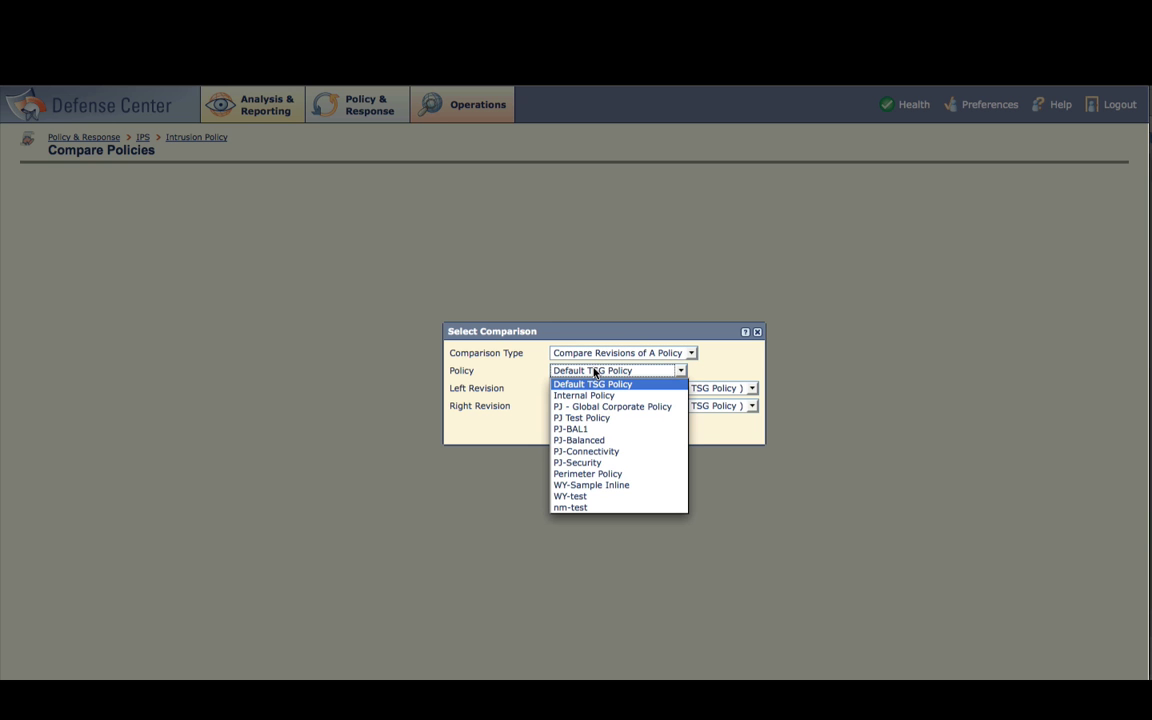
left_click(590, 474)
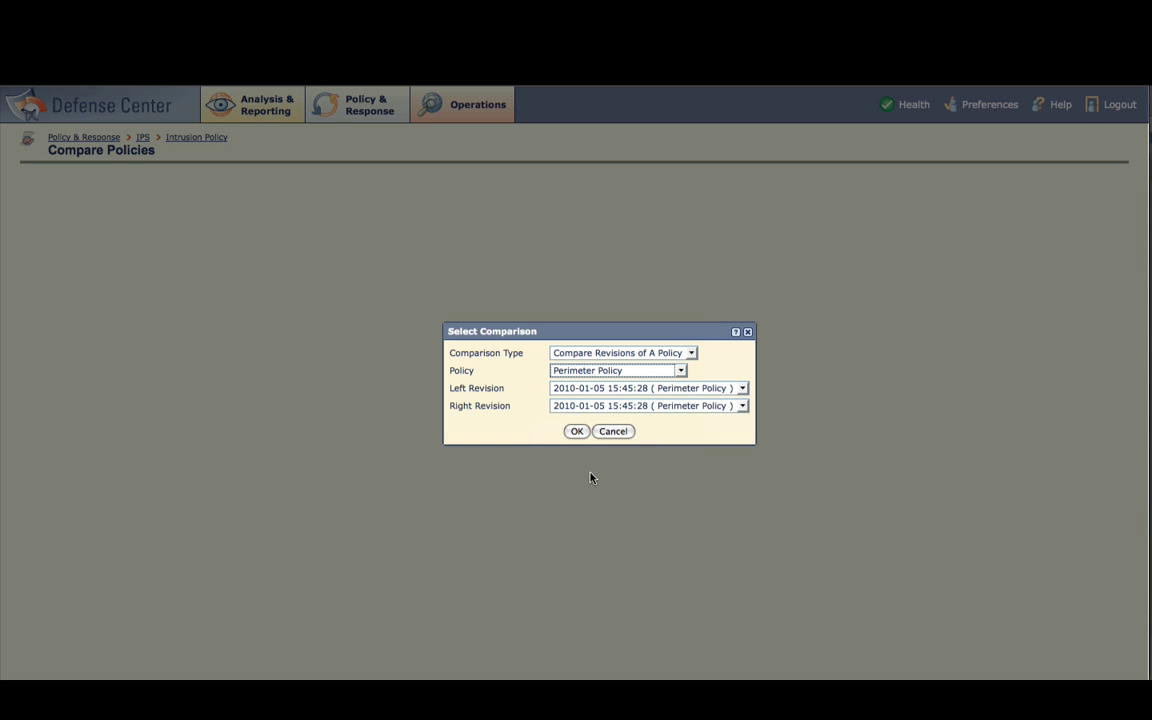
left_click(588, 389)
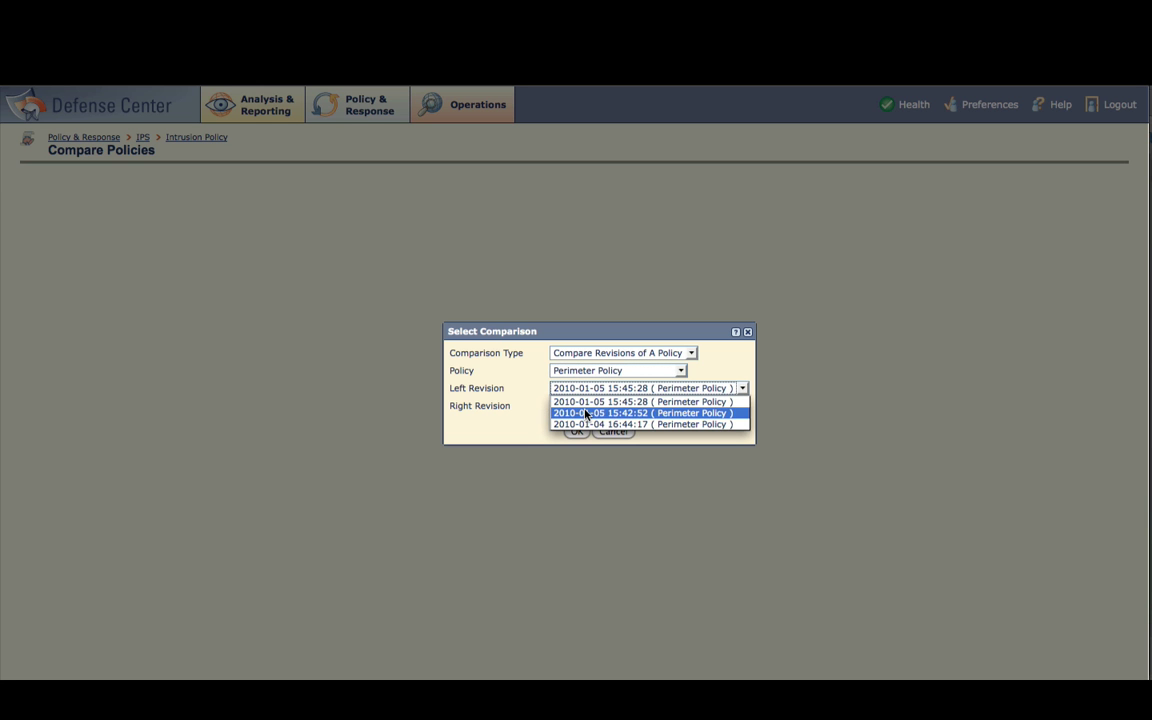
left_click(586, 412)
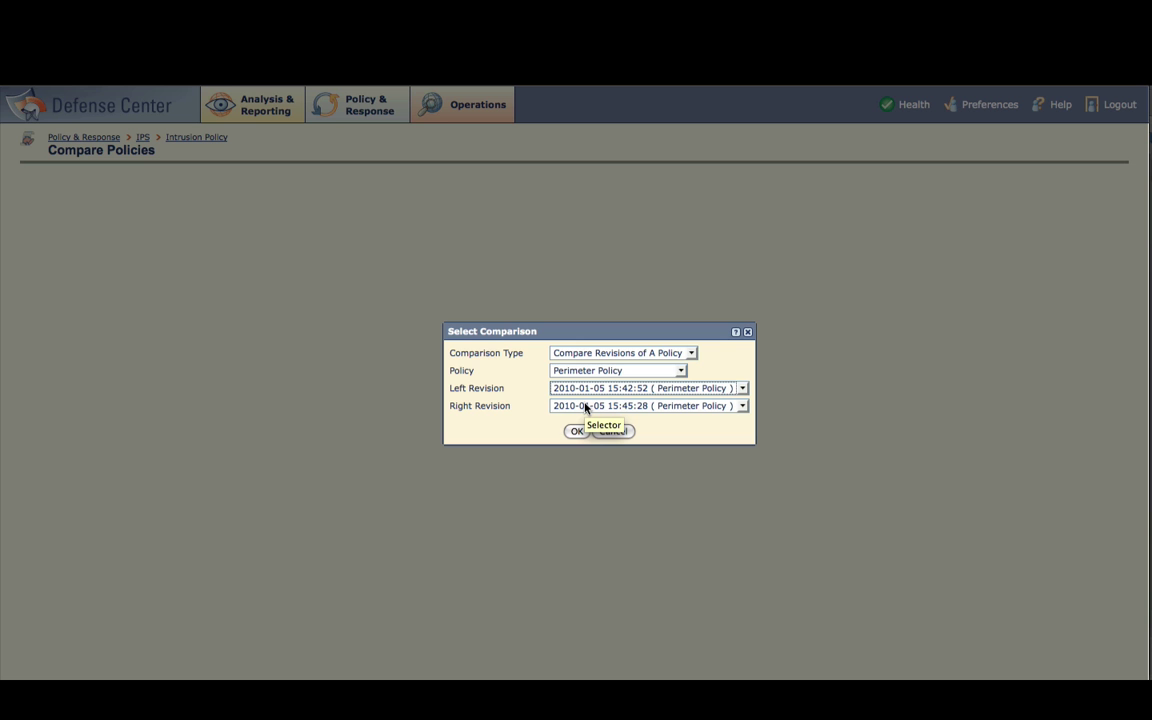
left_click(575, 432)
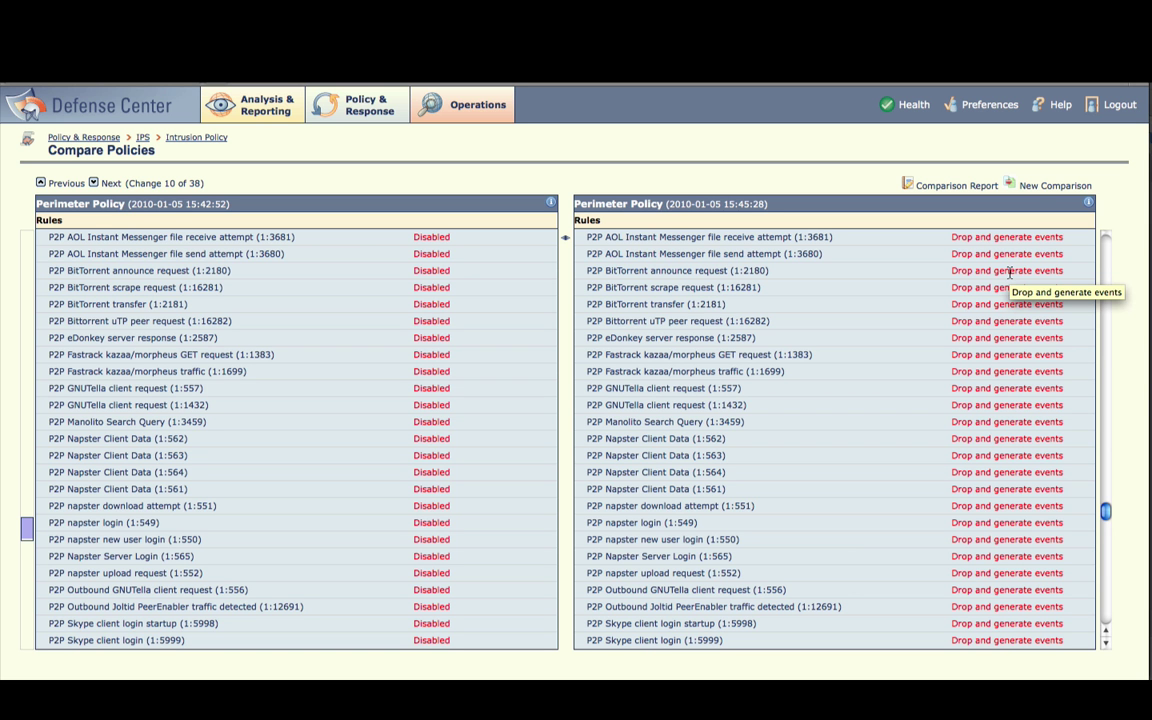
Run a new comparison of type Compare Policies, with Internal Policy as the left policy and Perimeter Policy as the right
left_click(1033, 187)
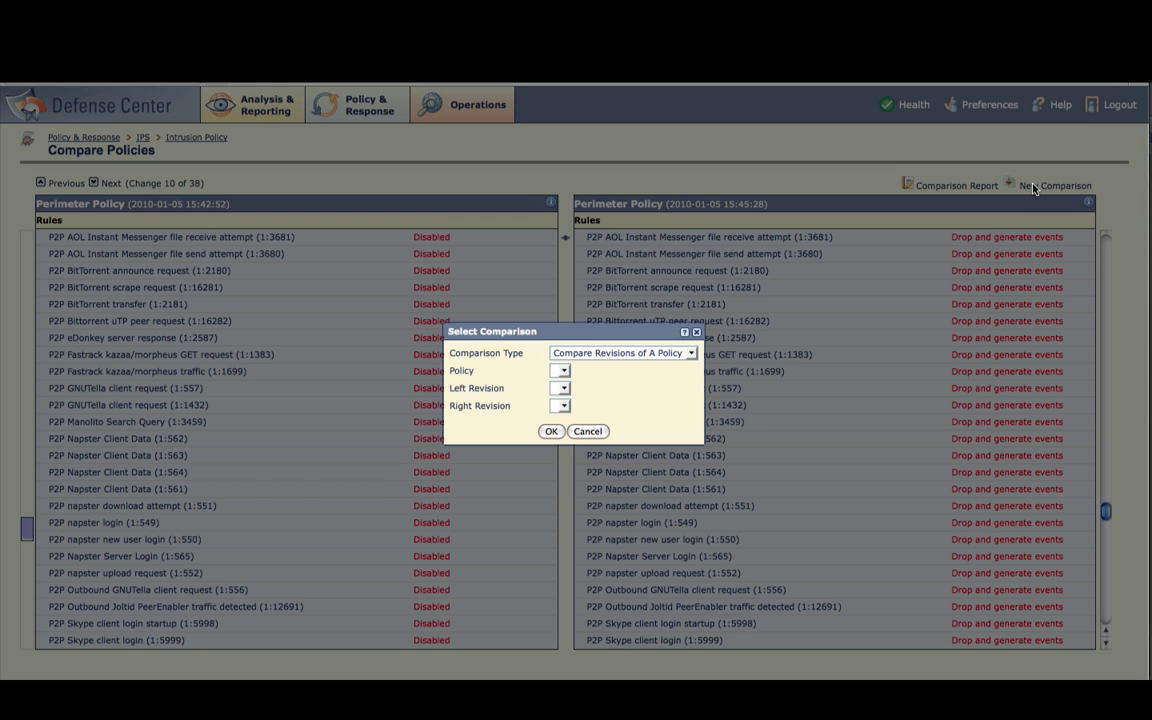
left_click(584, 355)
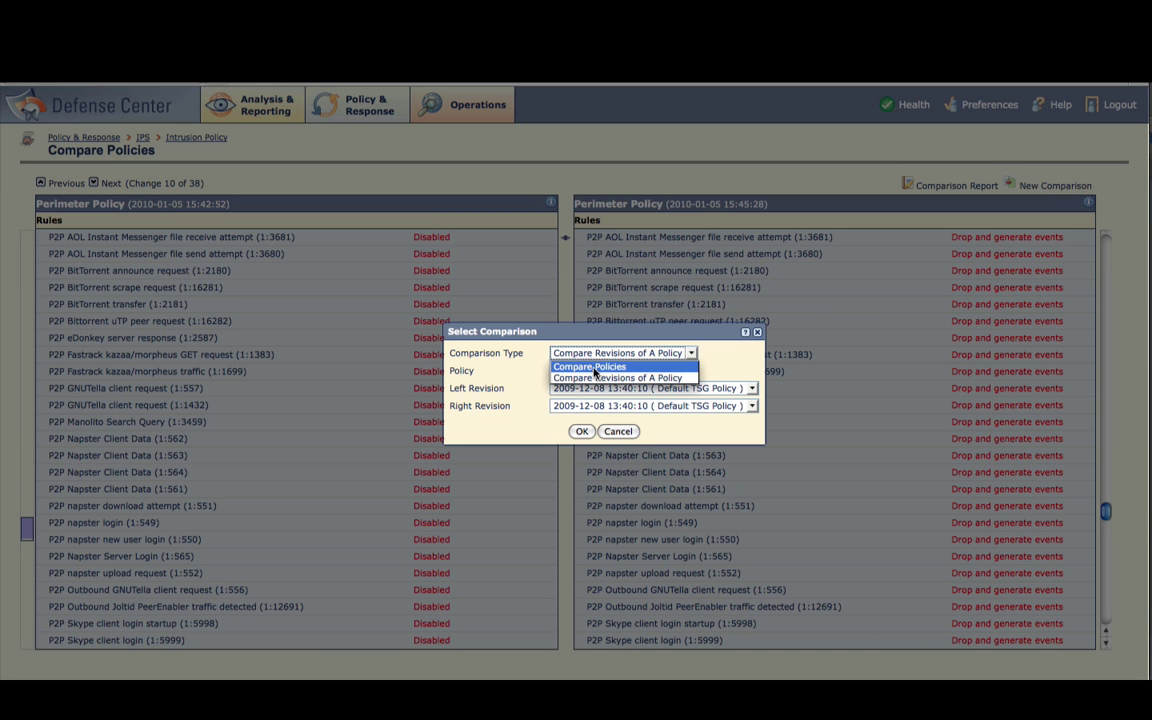
left_click(595, 368)
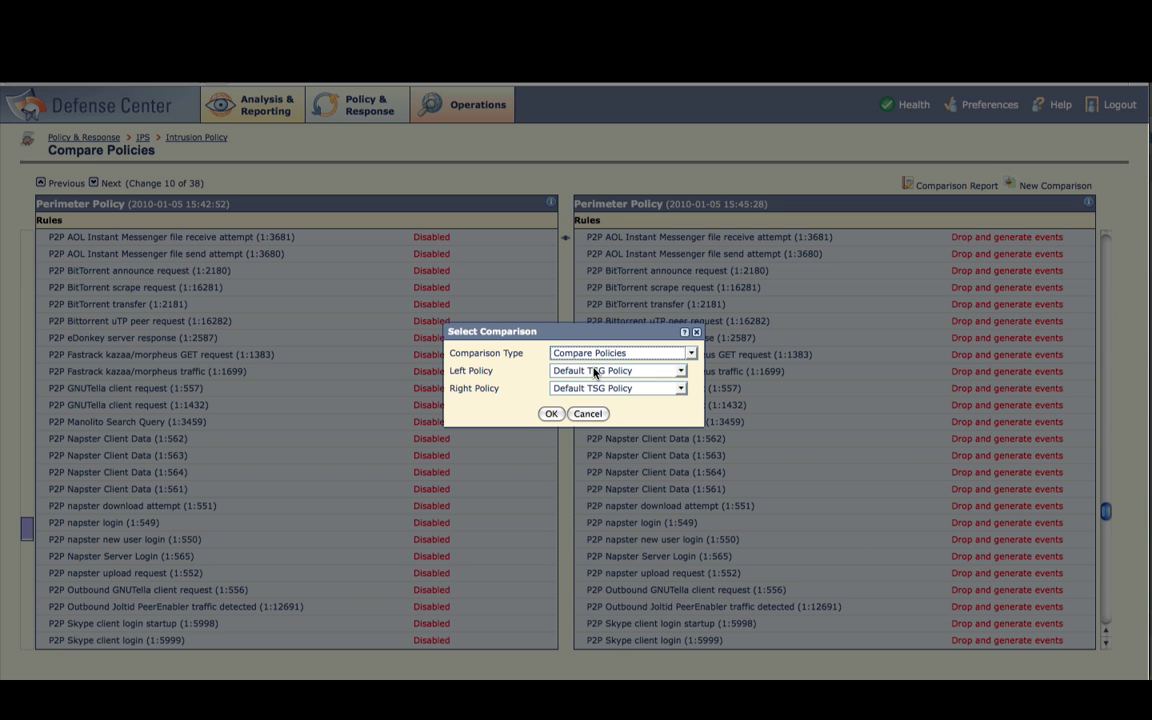
left_click(595, 372)
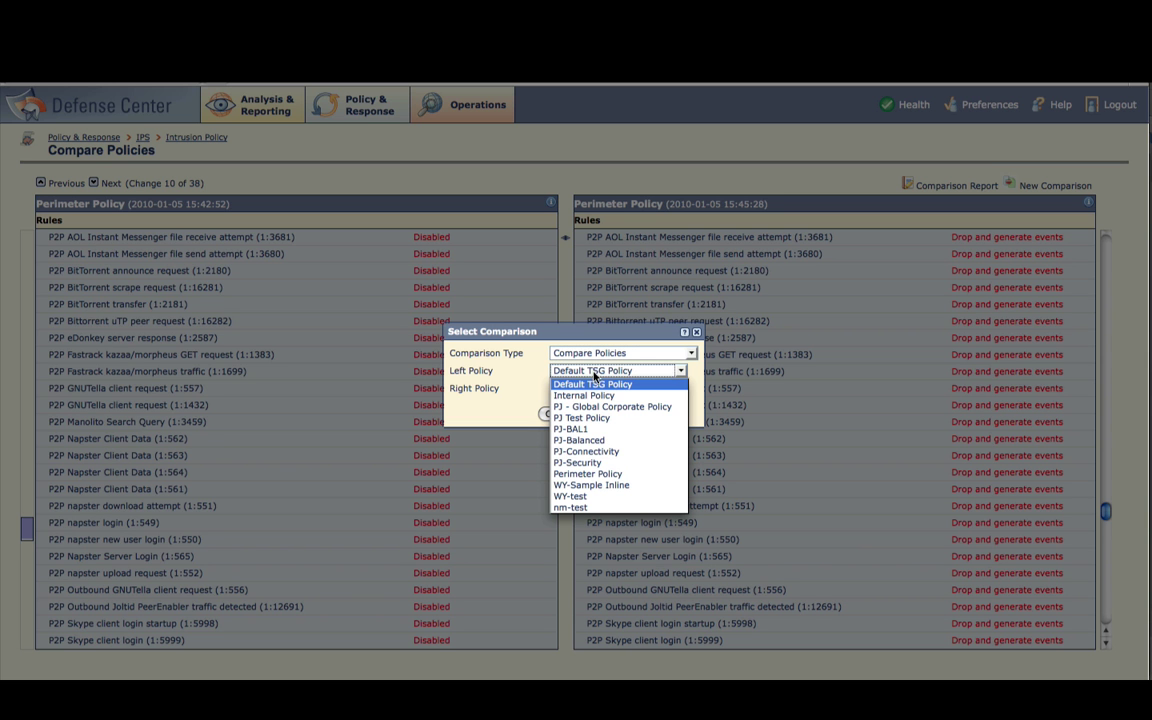
left_click(584, 395)
left_click(598, 388)
left_click(587, 400)
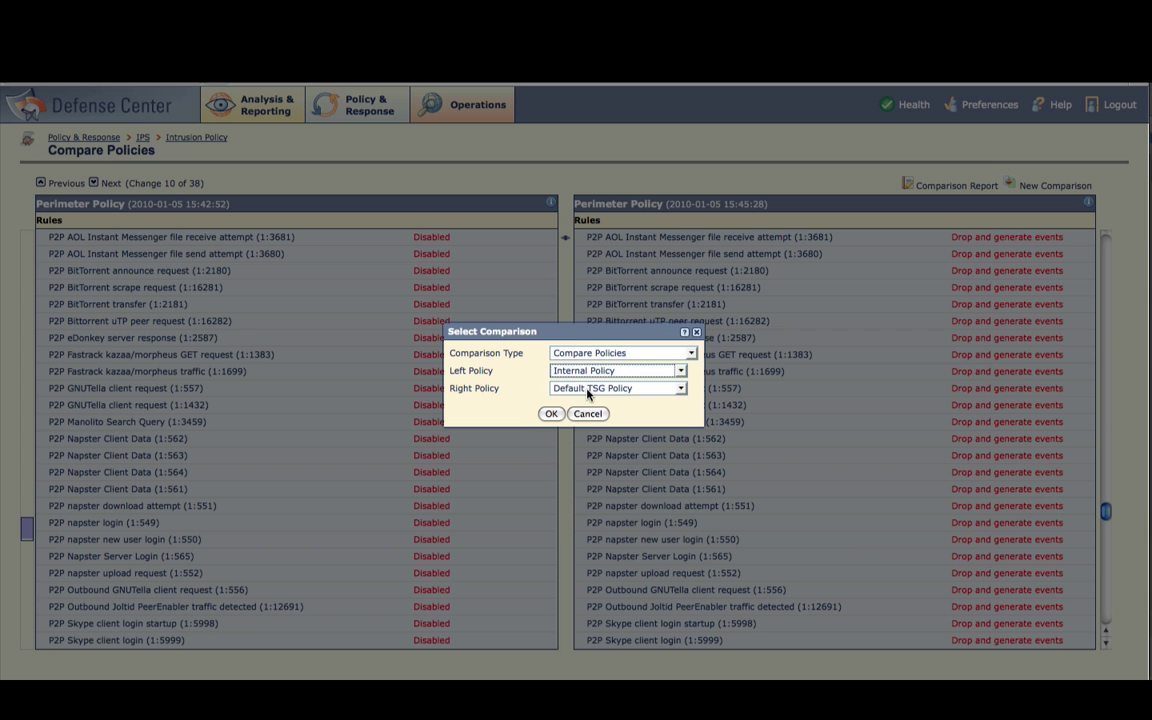
left_click(587, 394)
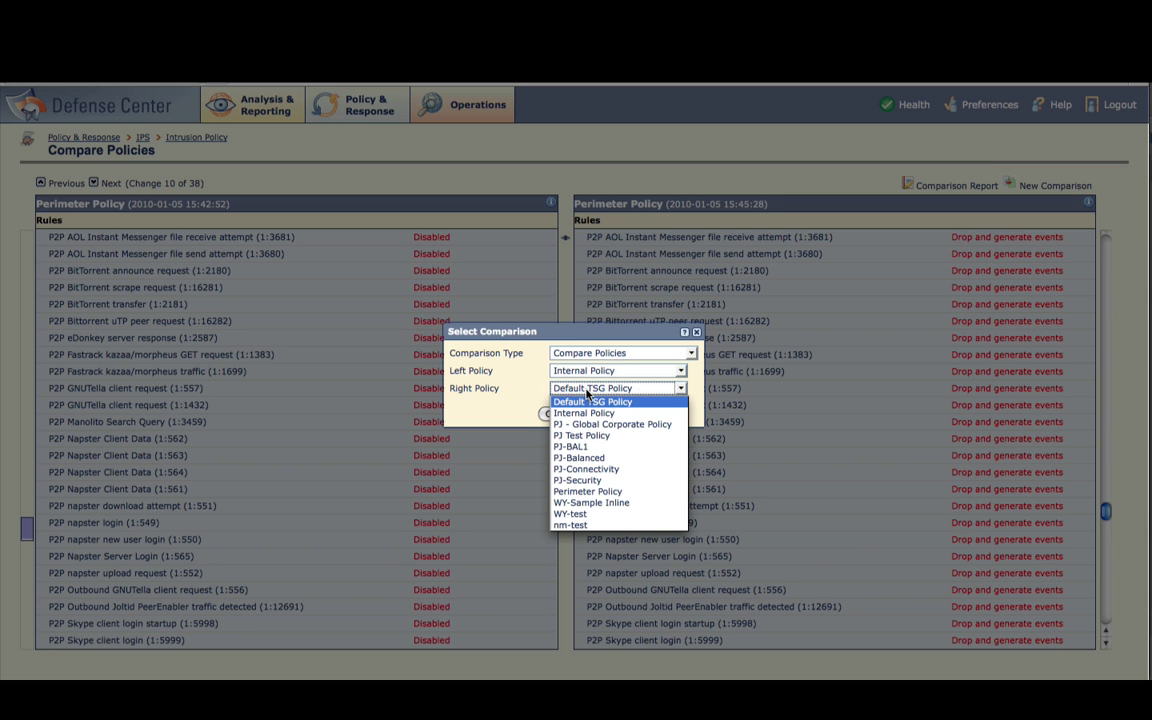
left_click(587, 491)
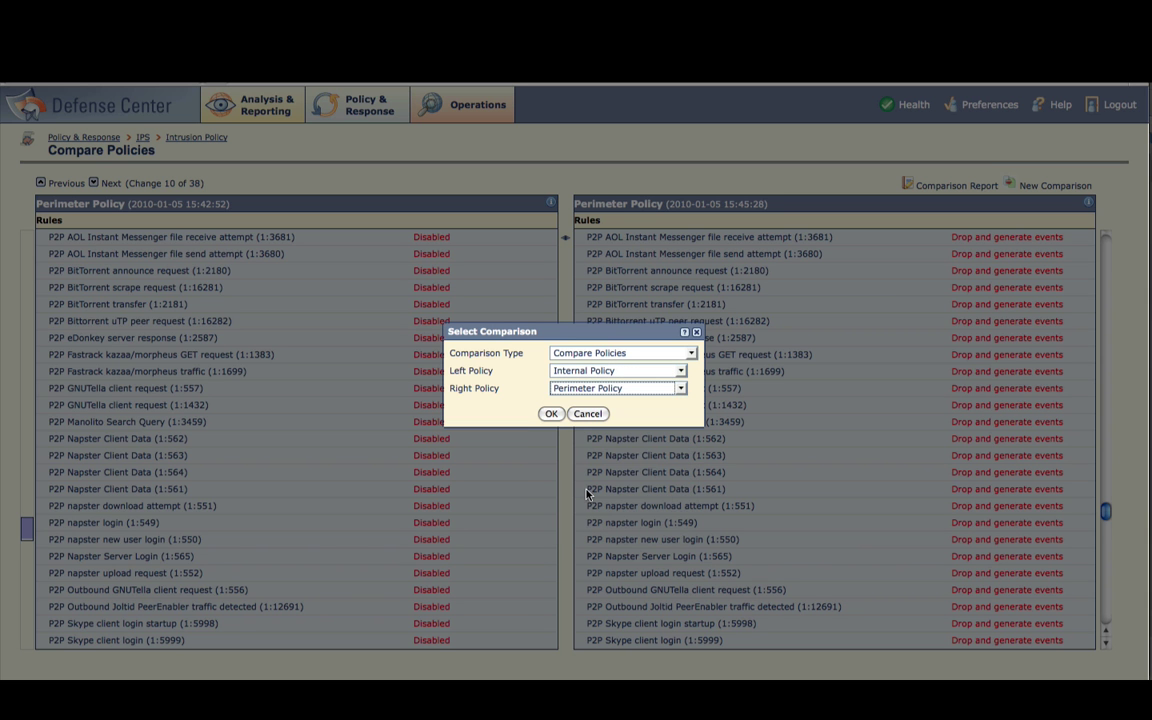
left_click(550, 415)
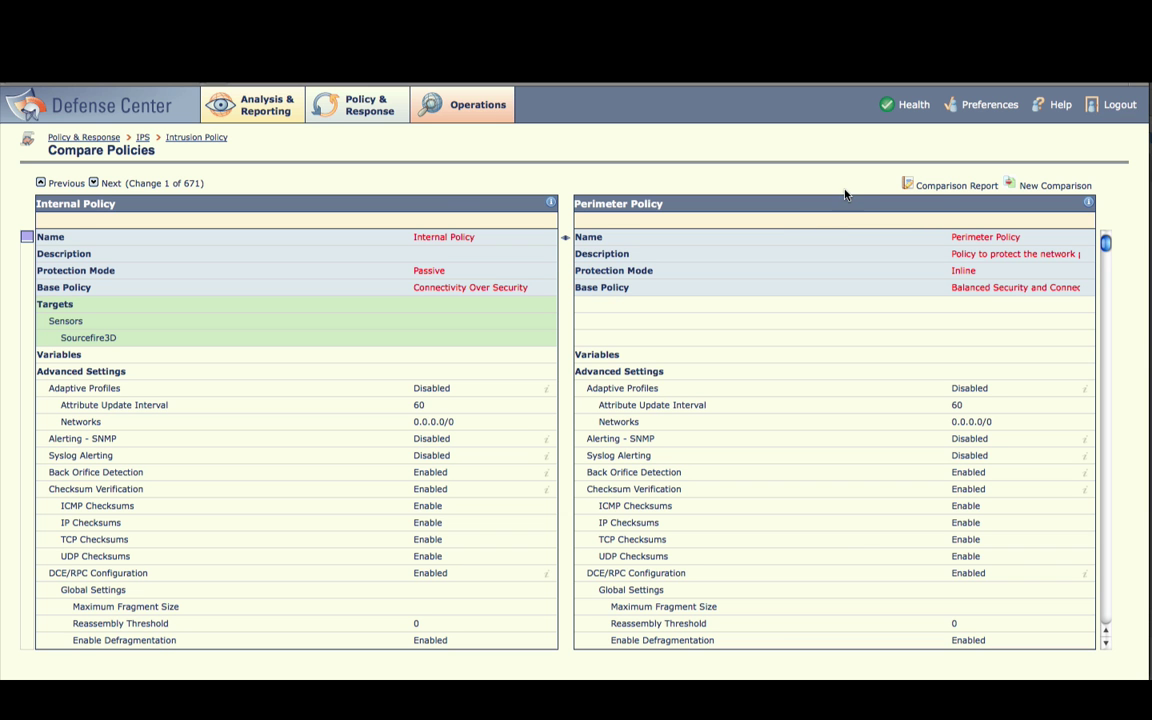
Generate the comparison report, open it in Adobe Reader, and review its Policy Information, Targets, Advanced Settings, Table of Contents and Rules sections
left_click(940, 188)
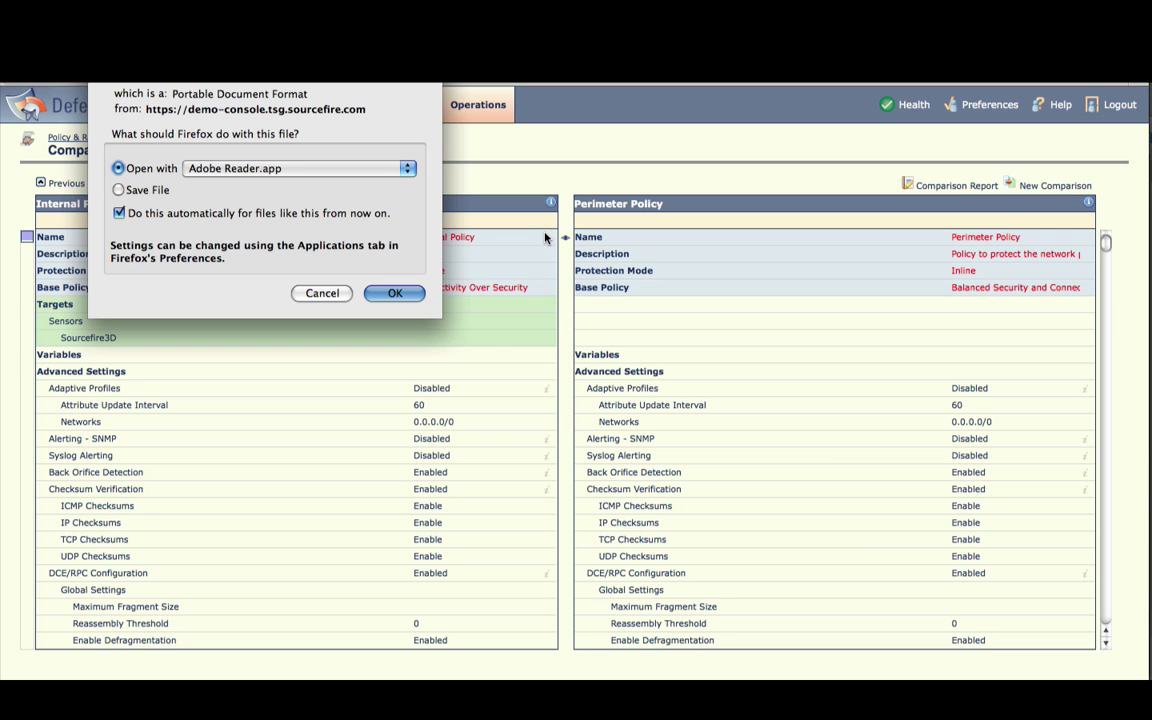
left_click(397, 294)
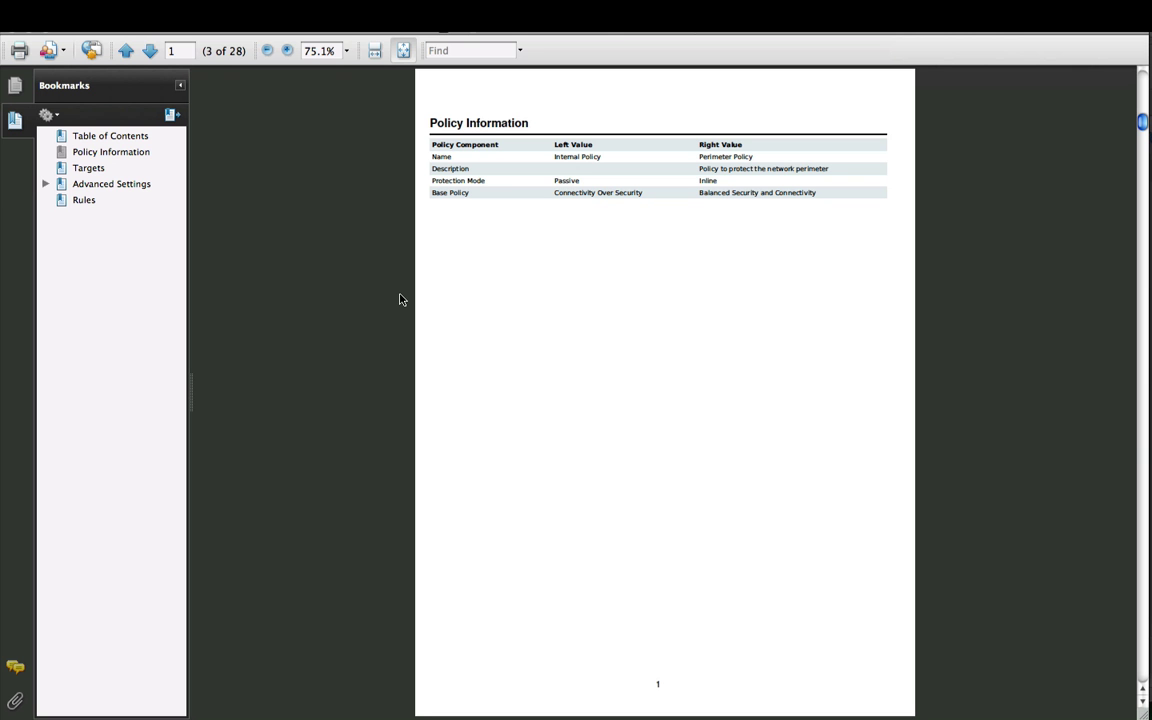
left_click(118, 155)
left_click(91, 169)
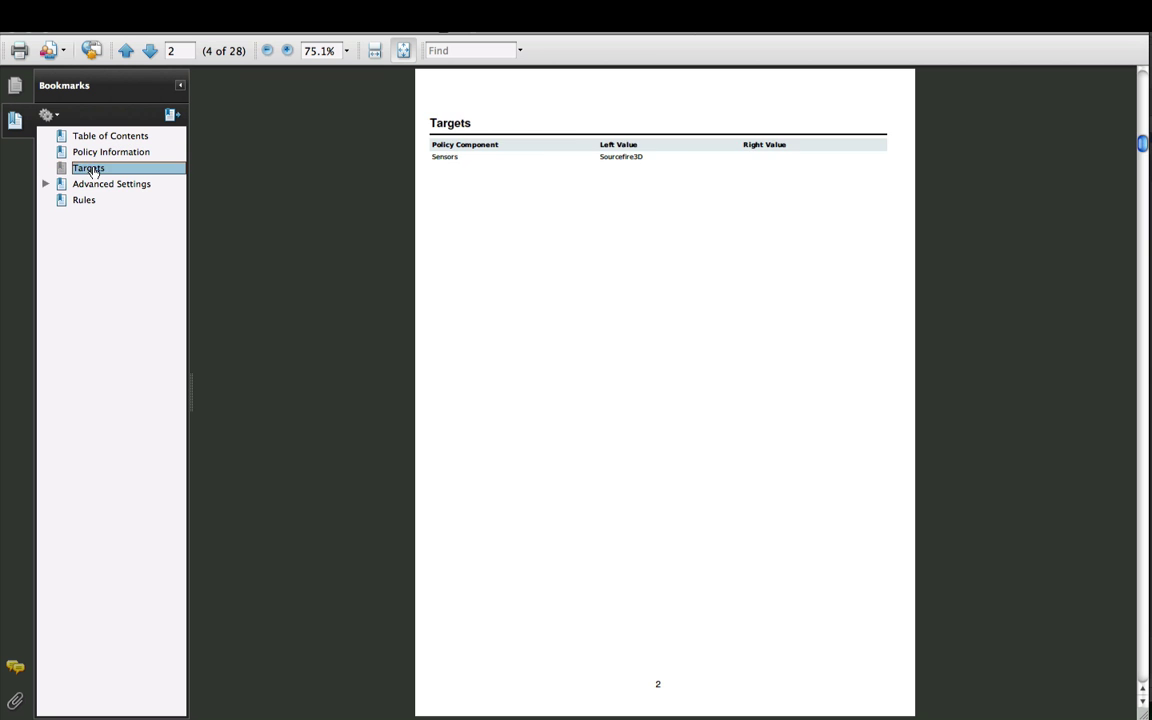
left_click(90, 185)
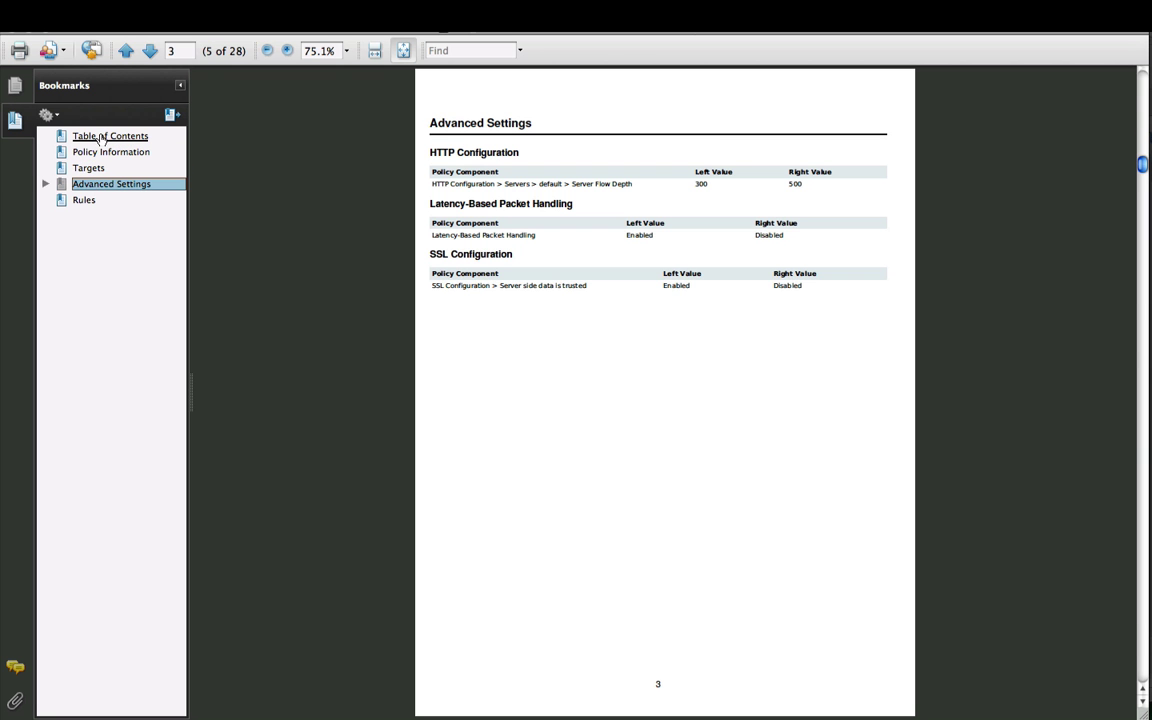
left_click(104, 137)
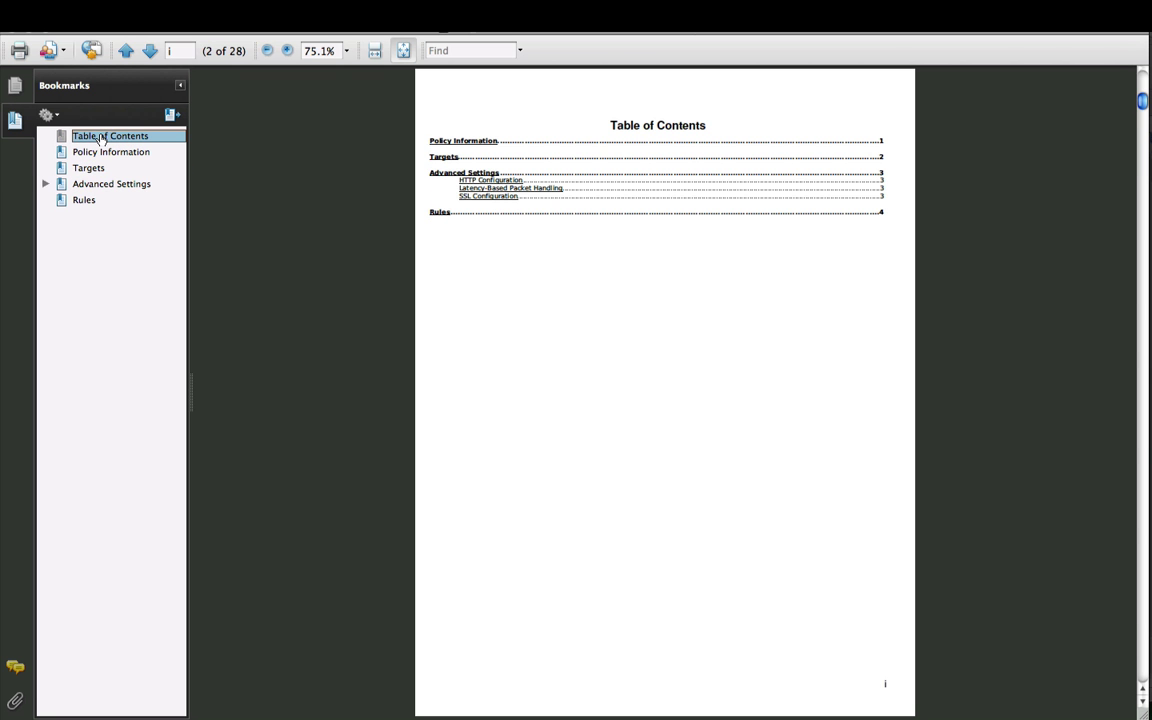
left_click(80, 202)
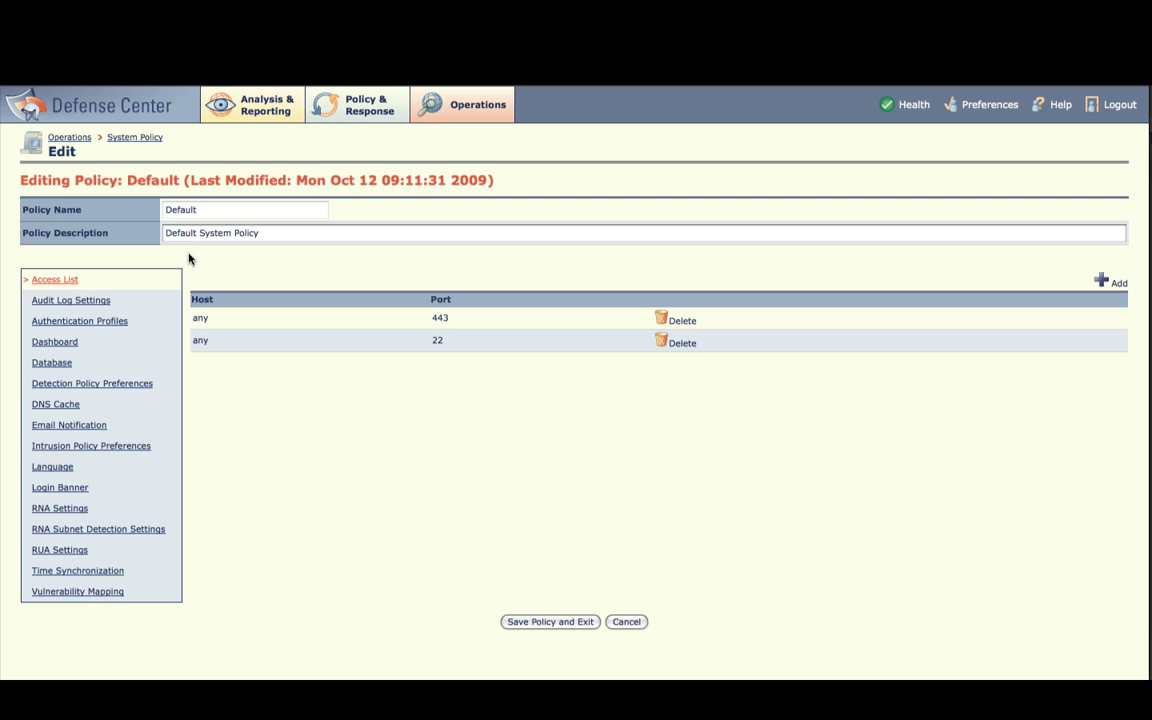
In the Default system policy, examine the Intrusion Policy Preferences for policy change comments and audit log writing
left_click(125, 452)
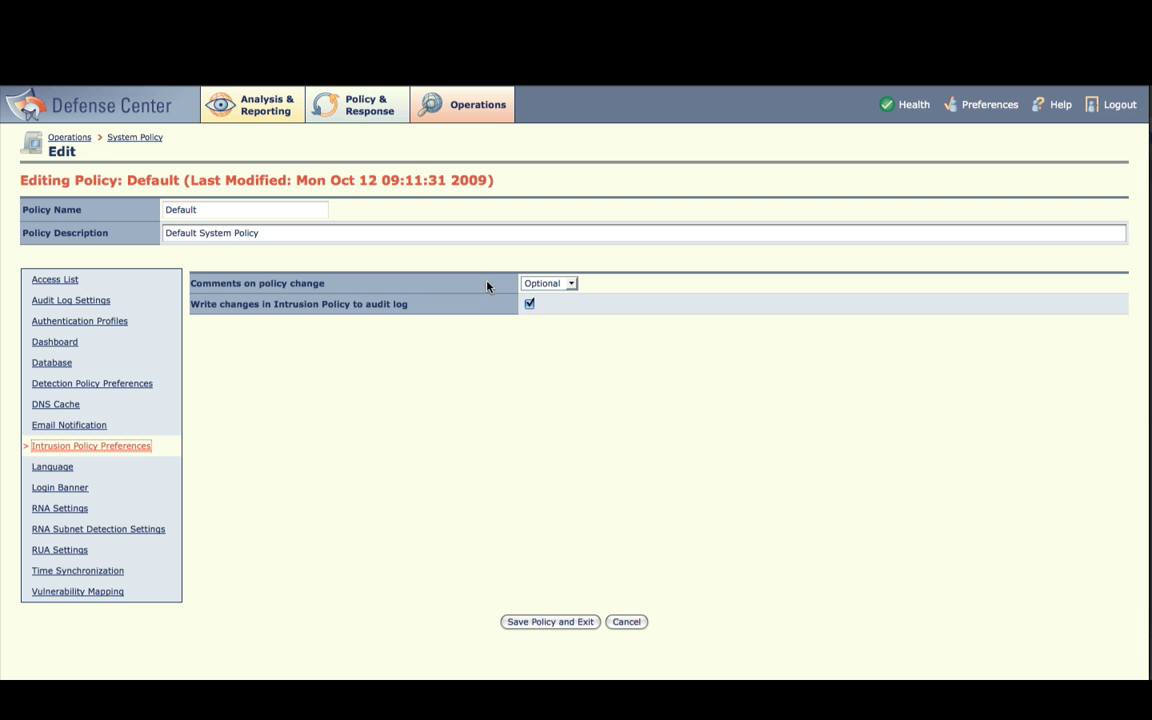
left_click(529, 305)
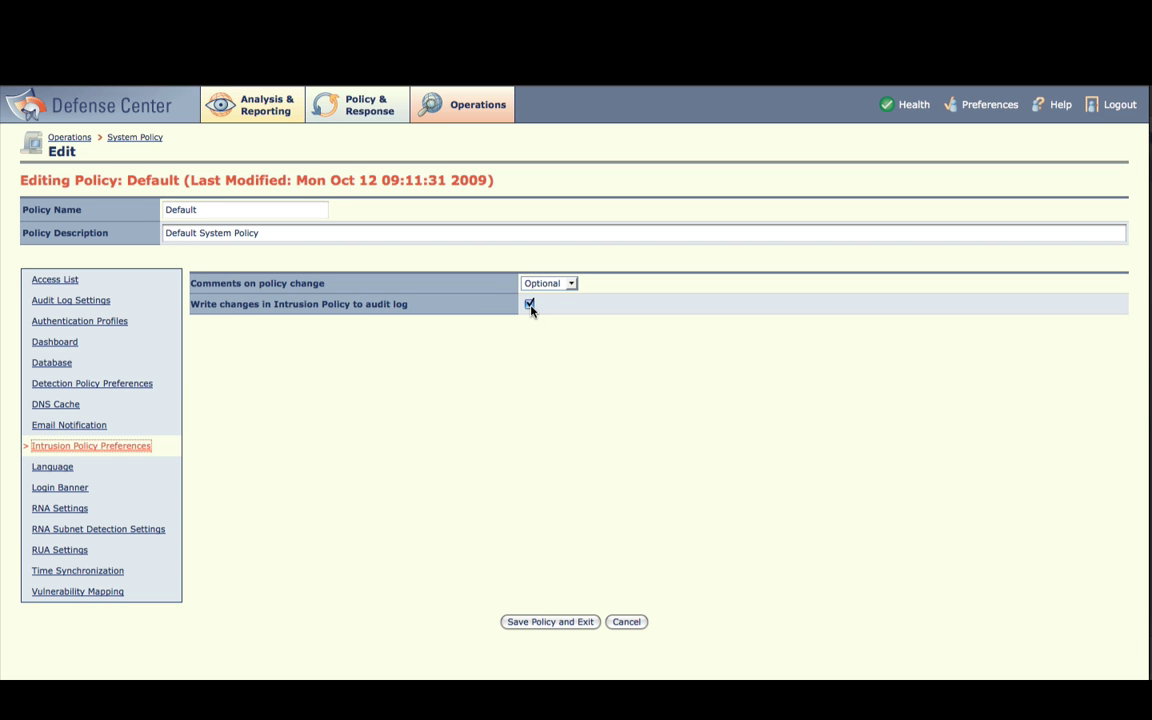